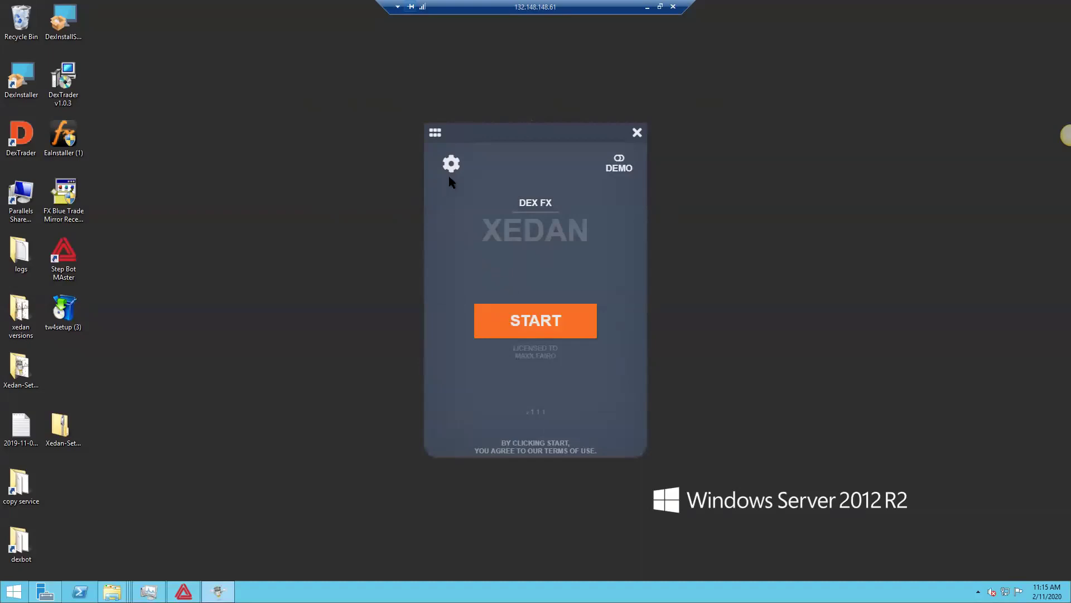
Step: Reposition the Xedan window on the desktop and open its settings
{"action": "left_click_drag", "start_coordinate": [530, 133], "coordinate": [406, 136]}
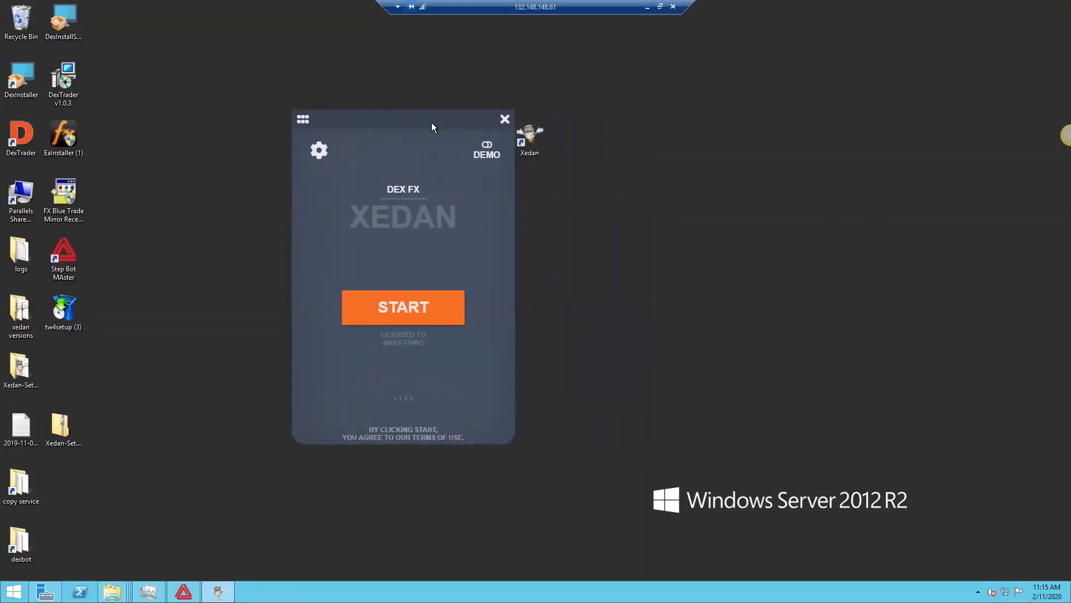
{"action": "left_click_drag", "start_coordinate": [426, 123], "coordinate": [503, 124]}
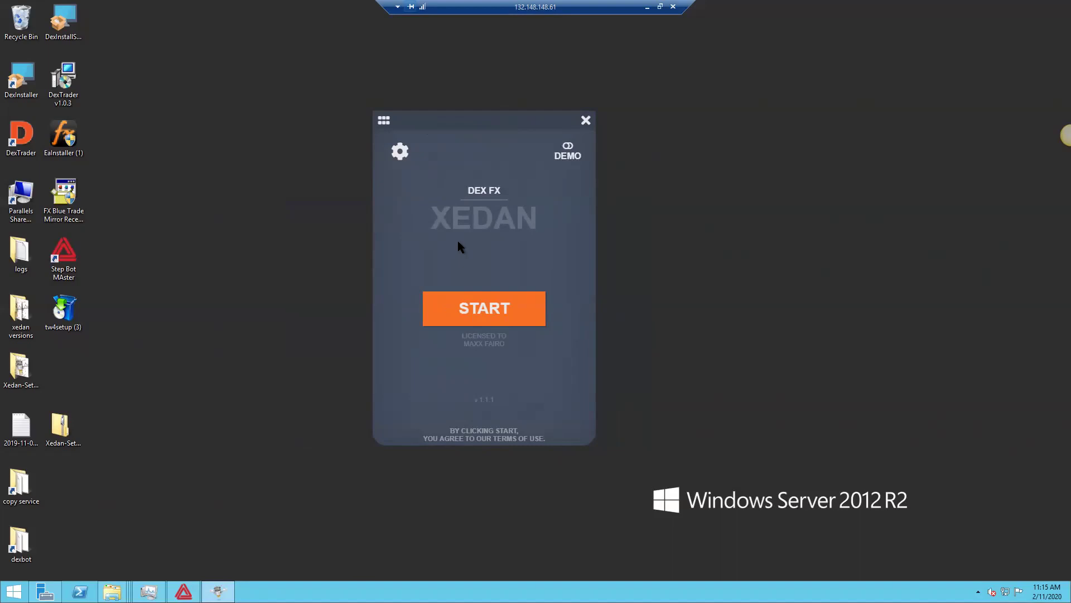
{"action": "left_click", "coordinate": [400, 151]}
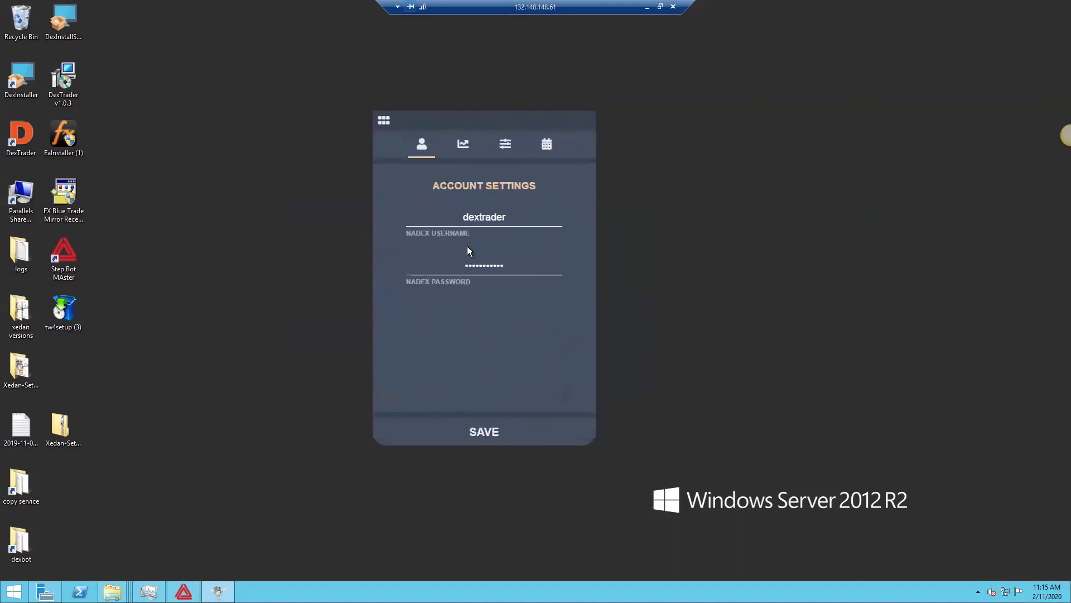
Step: Switch the Daily strategy on and back off in the strategy activation settings
{"action": "left_click", "coordinate": [462, 144]}
{"action": "left_click", "coordinate": [411, 217]}
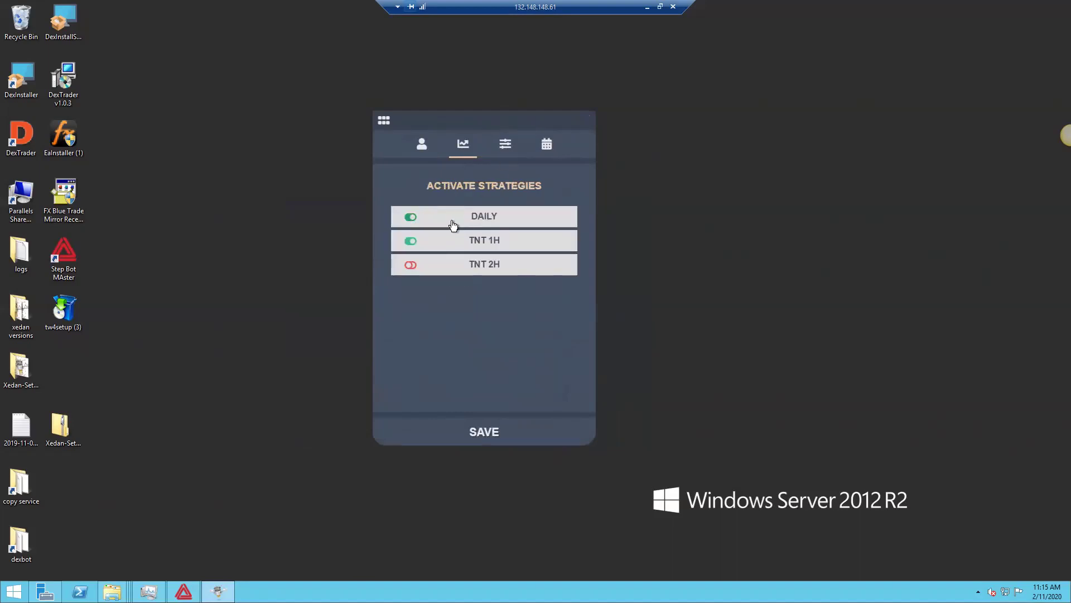
{"action": "left_click", "coordinate": [463, 220]}
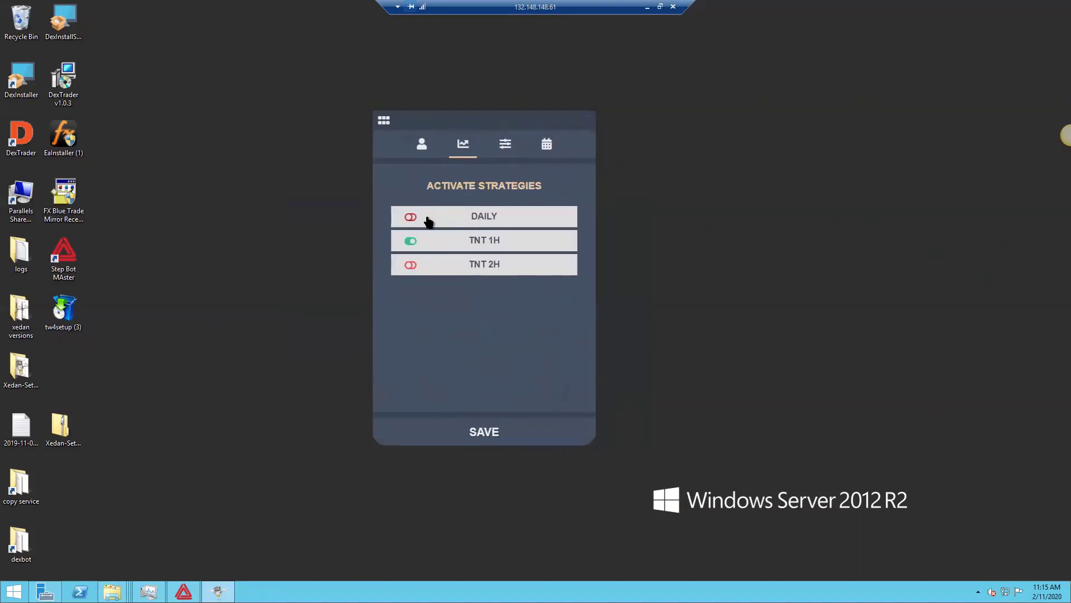
Step: Review the account, strategy activation and strategy settings pages
{"action": "left_click", "coordinate": [506, 144]}
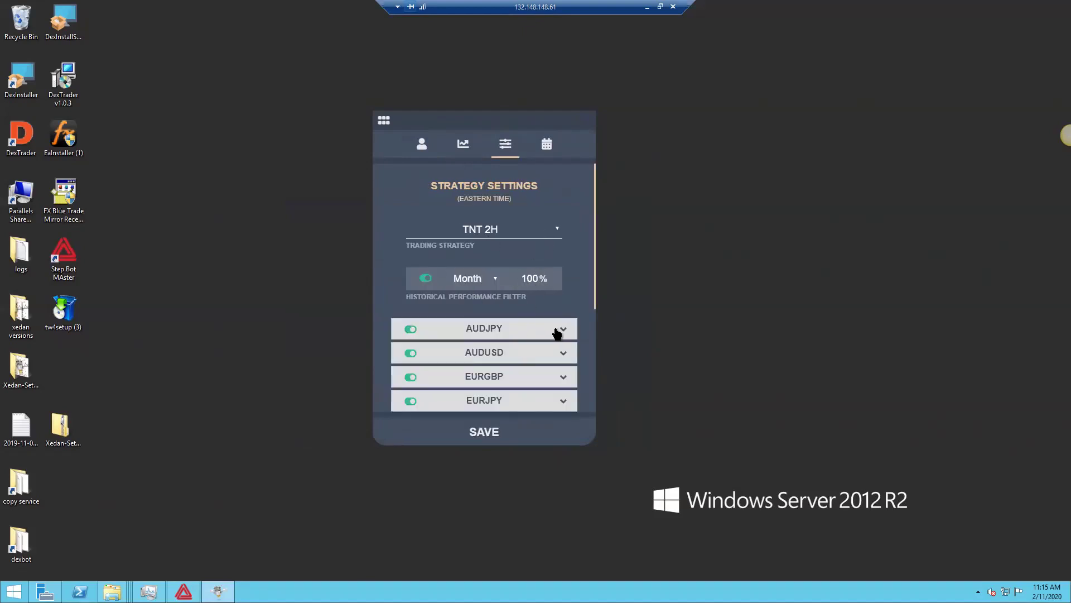
{"action": "left_click", "coordinate": [422, 144]}
{"action": "left_click", "coordinate": [464, 146]}
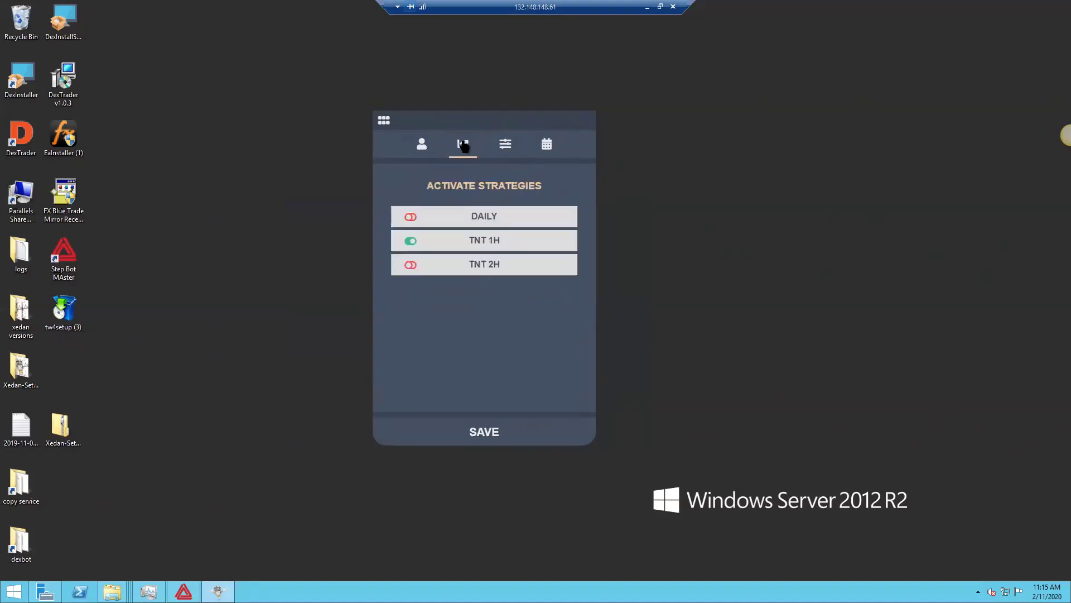
{"action": "left_click", "coordinate": [501, 154]}
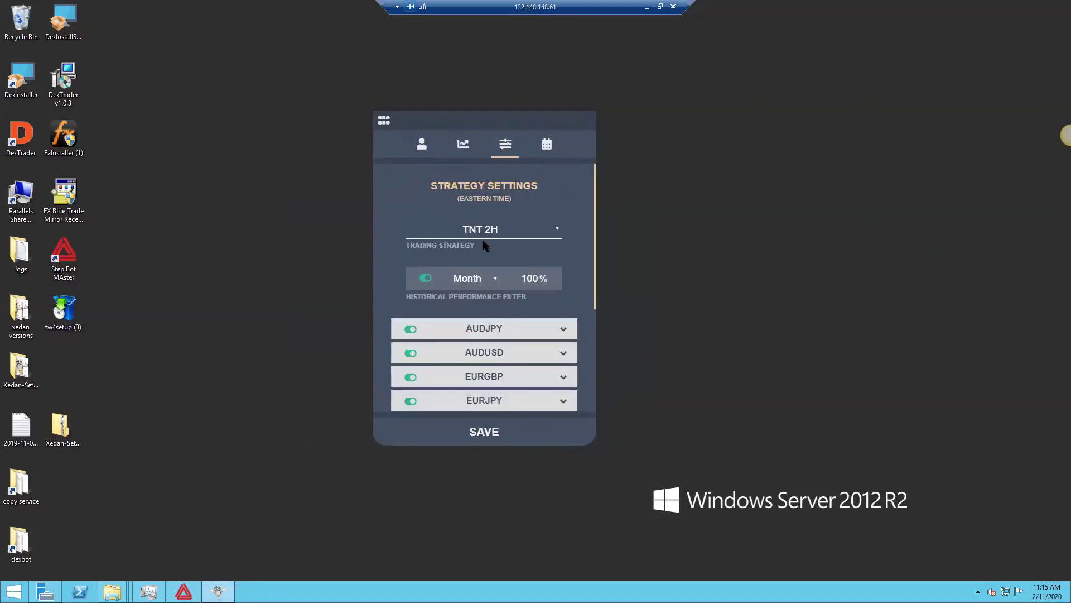
Step: Examine the TNT 2H hourly sell, buy and multiplier values for AUDJPY and AUDUSD, and collapse both pairs again
{"action": "left_click", "coordinate": [551, 230]}
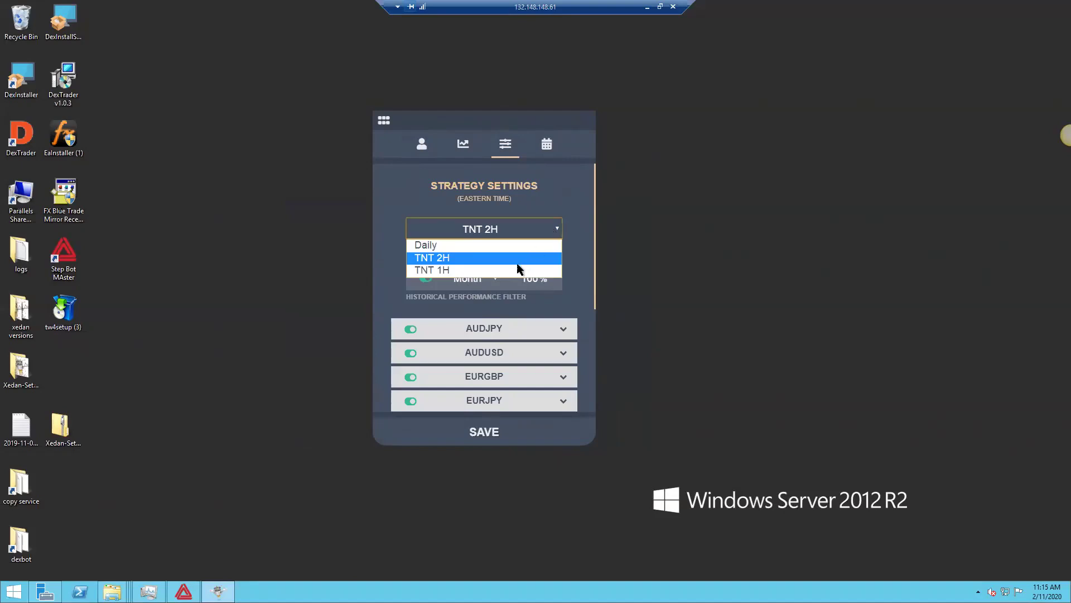
{"action": "left_click", "coordinate": [558, 340]}
{"action": "left_click", "coordinate": [558, 339]}
{"action": "scroll", "coordinate": [551, 344], "scroll_direction": "down", "scroll_amount": 2}
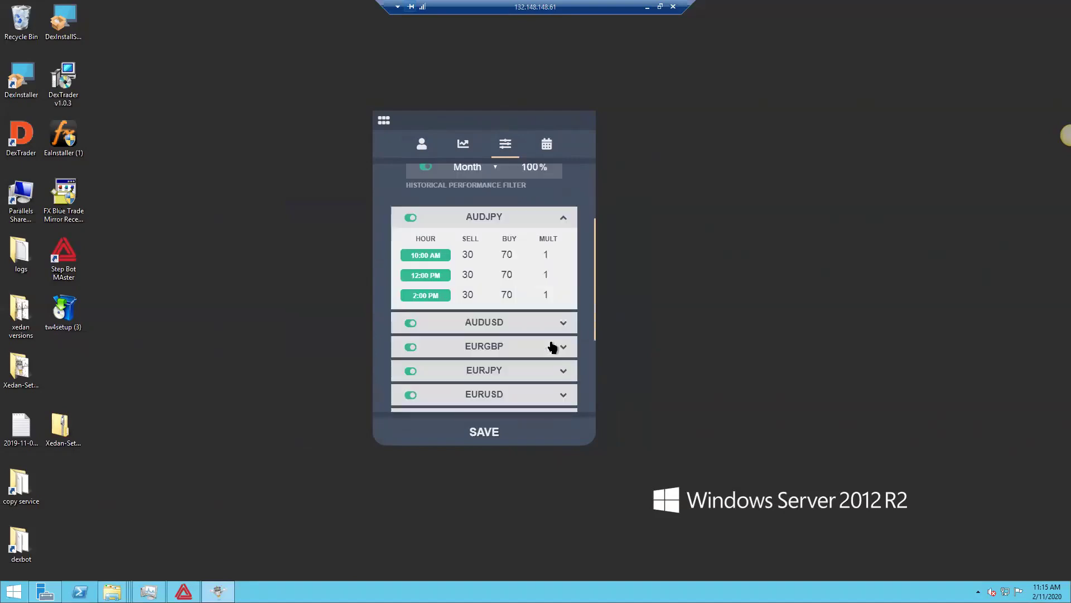
{"action": "left_click", "coordinate": [545, 324]}
{"action": "scroll", "coordinate": [545, 326], "scroll_direction": "down", "scroll_amount": 2}
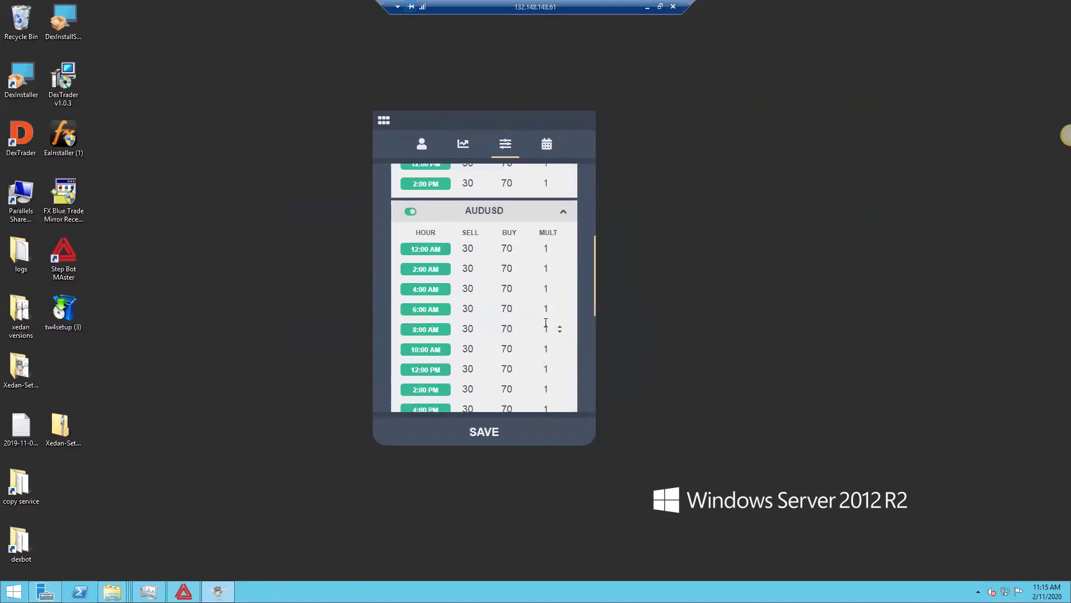
{"action": "left_click", "coordinate": [433, 212]}
{"action": "scroll", "coordinate": [441, 234], "scroll_direction": "up", "scroll_amount": 6}
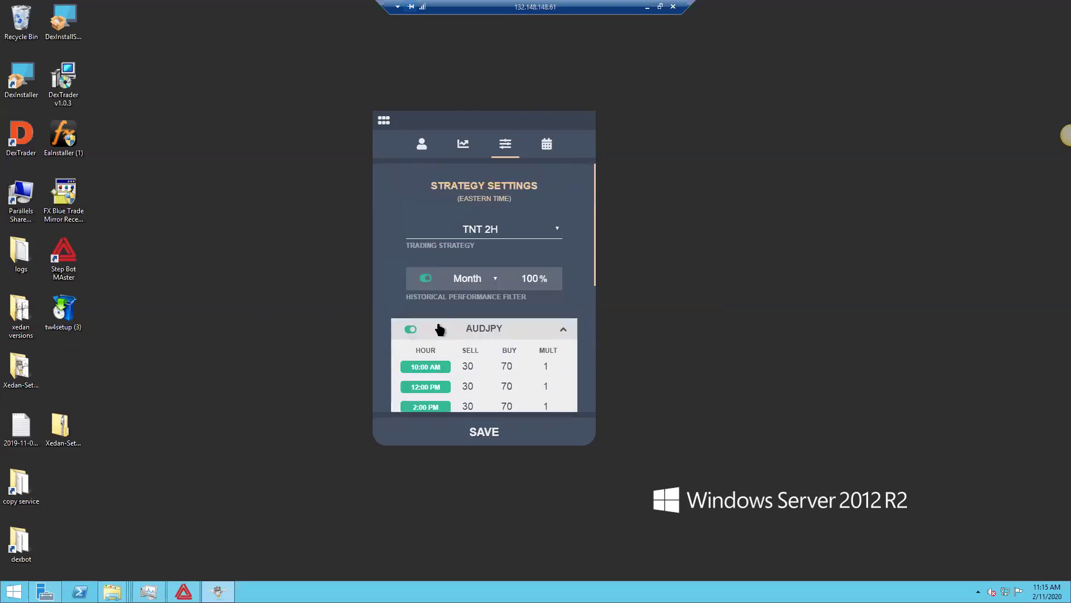
{"action": "left_click", "coordinate": [440, 328]}
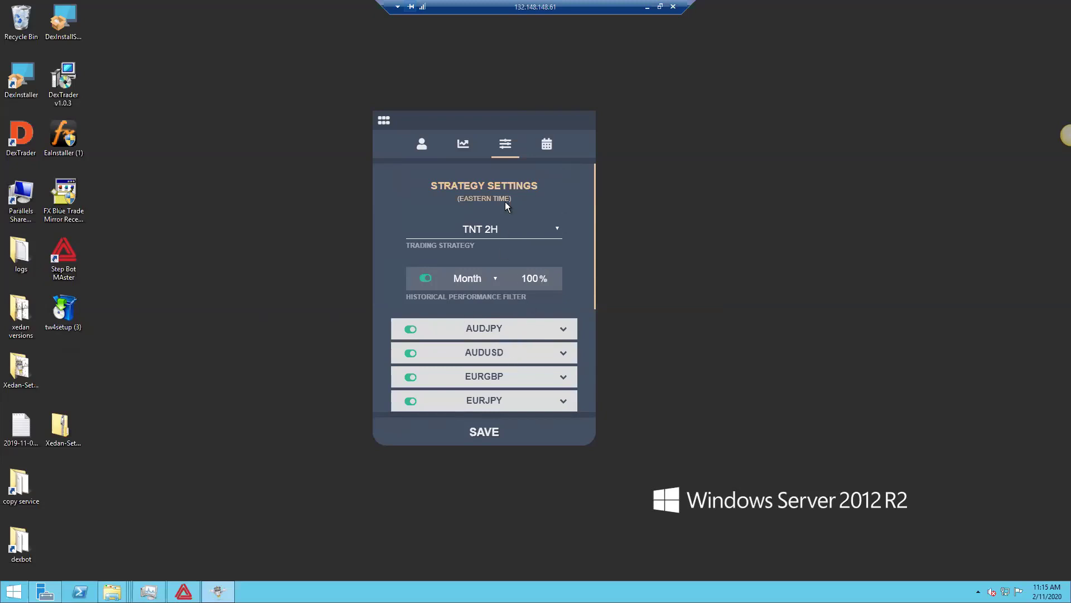
Step: Check the available trading strategies and look over the news avoidance settings before returning to the strategy settings
{"action": "left_click", "coordinate": [553, 231]}
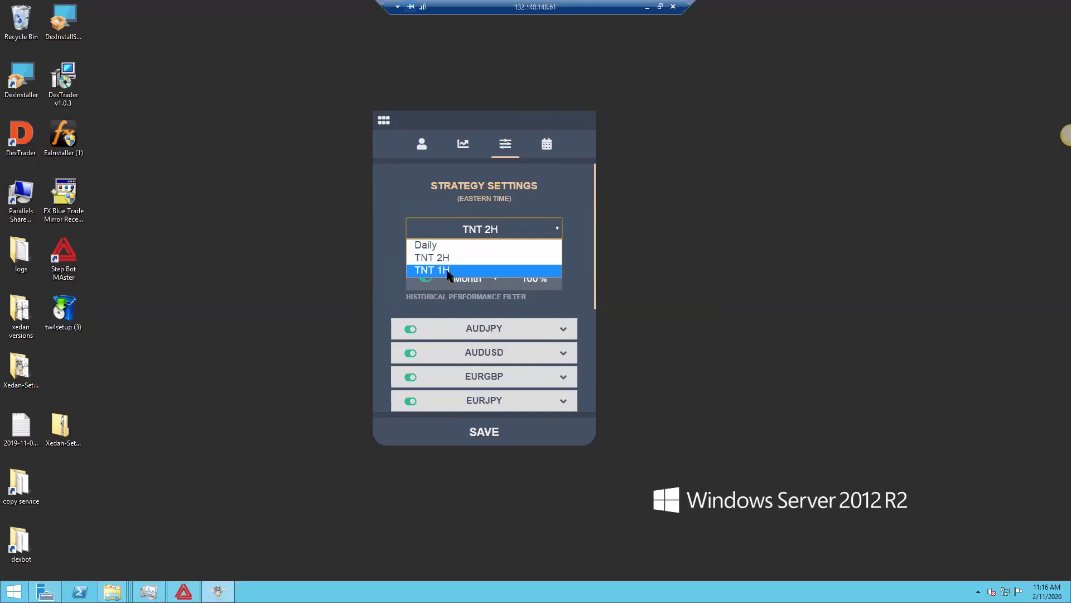
{"action": "left_click", "coordinate": [536, 199]}
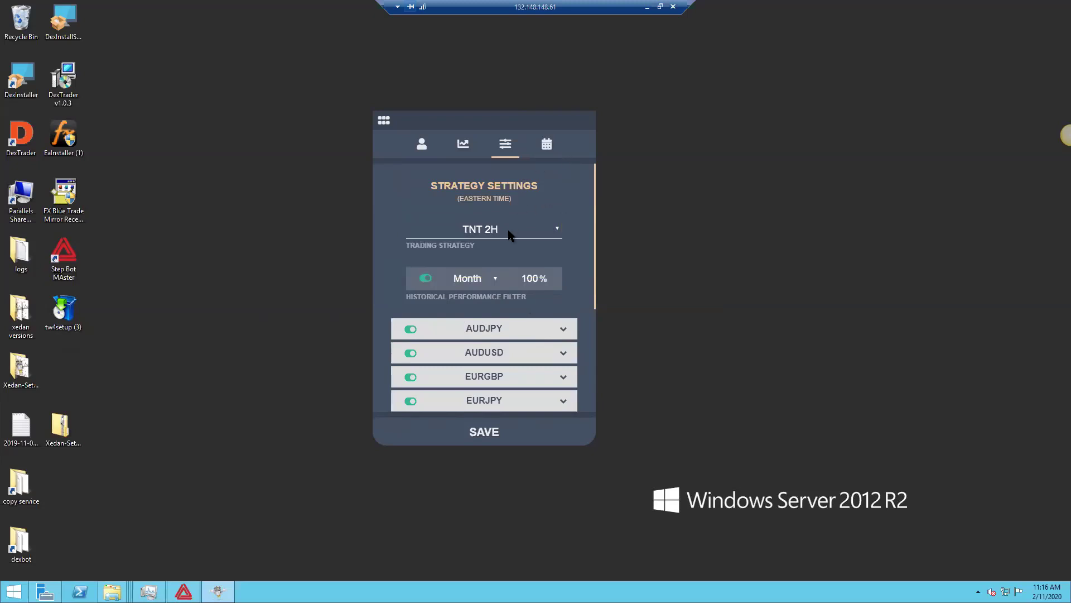
{"action": "left_click", "coordinate": [548, 148]}
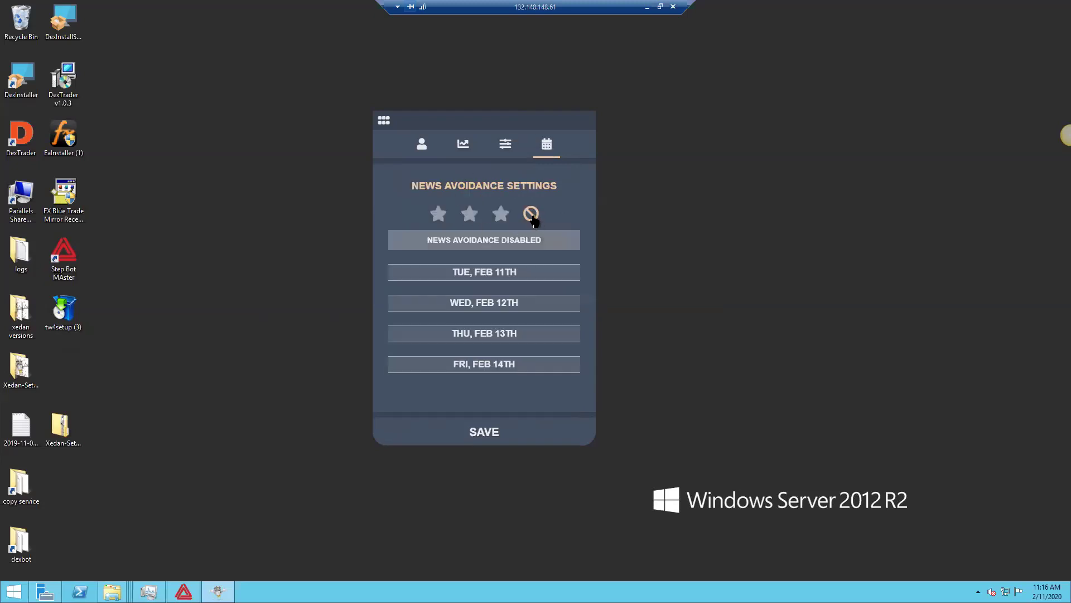
{"action": "left_click", "coordinate": [505, 146]}
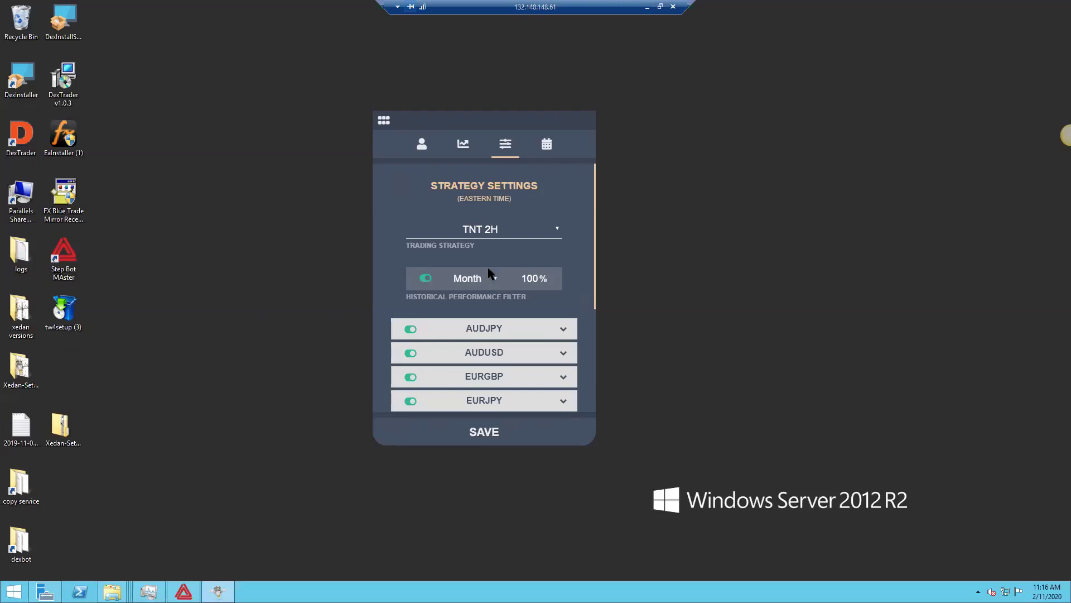
Step: Set news avoidance to avoid all news
{"action": "left_click", "coordinate": [548, 146]}
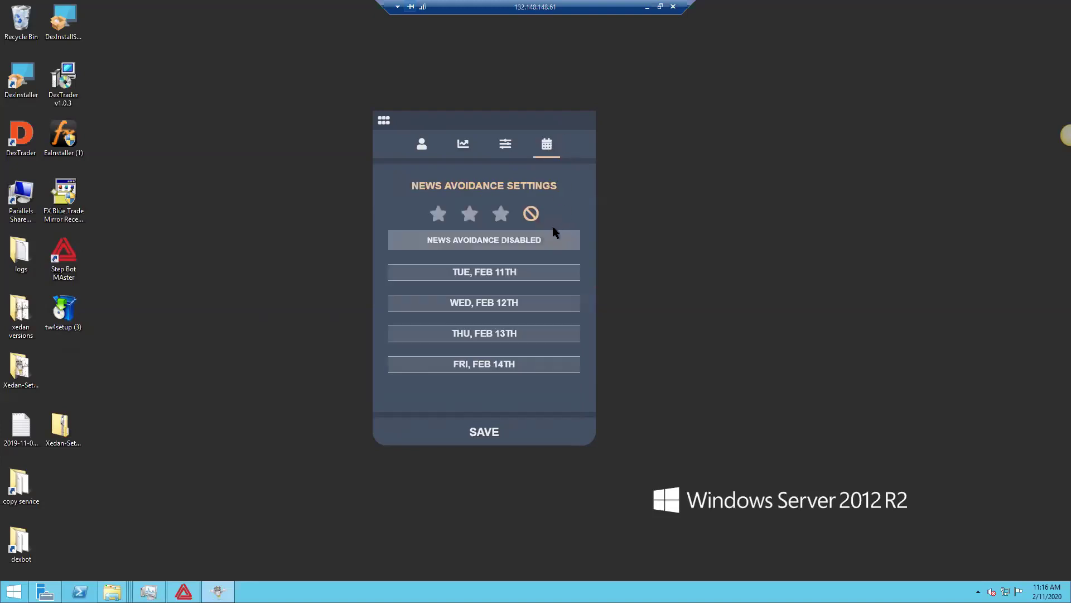
{"action": "left_click", "coordinate": [501, 214]}
{"action": "left_click", "coordinate": [438, 216]}
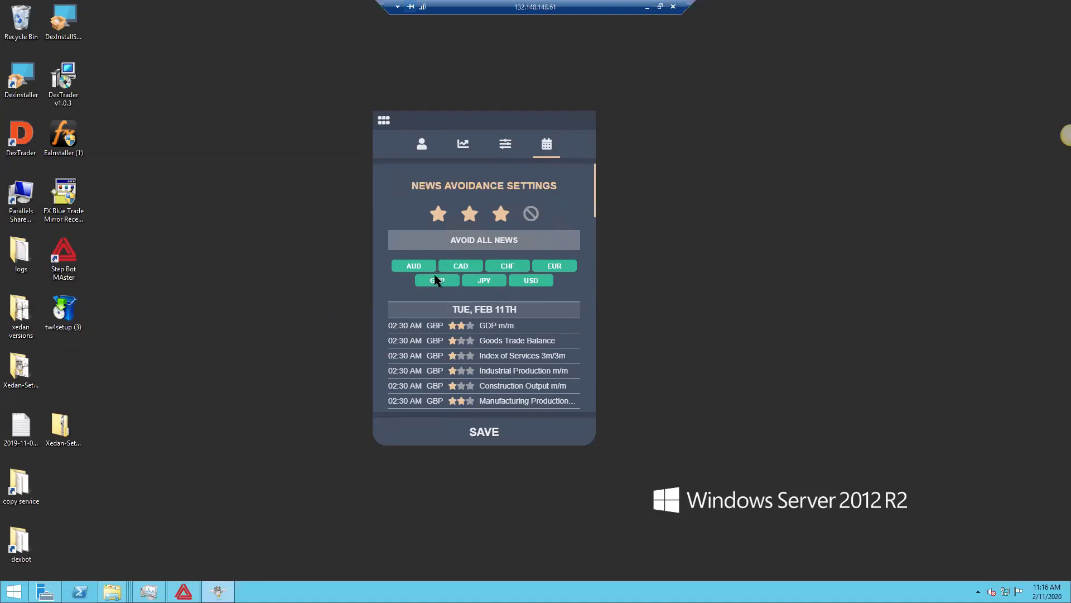
Step: Exclude AUD, GBP, CAD and JPY from the news avoidance currencies and include them again
{"action": "left_click", "coordinate": [419, 267]}
{"action": "left_click", "coordinate": [446, 281]}
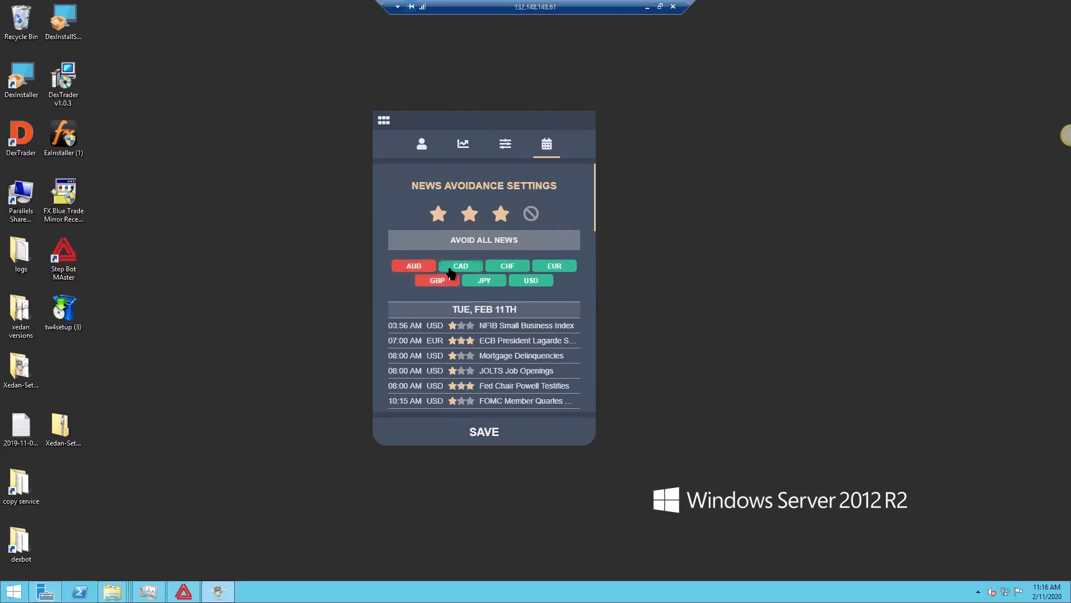
{"action": "left_click", "coordinate": [454, 269]}
{"action": "left_click", "coordinate": [479, 285]}
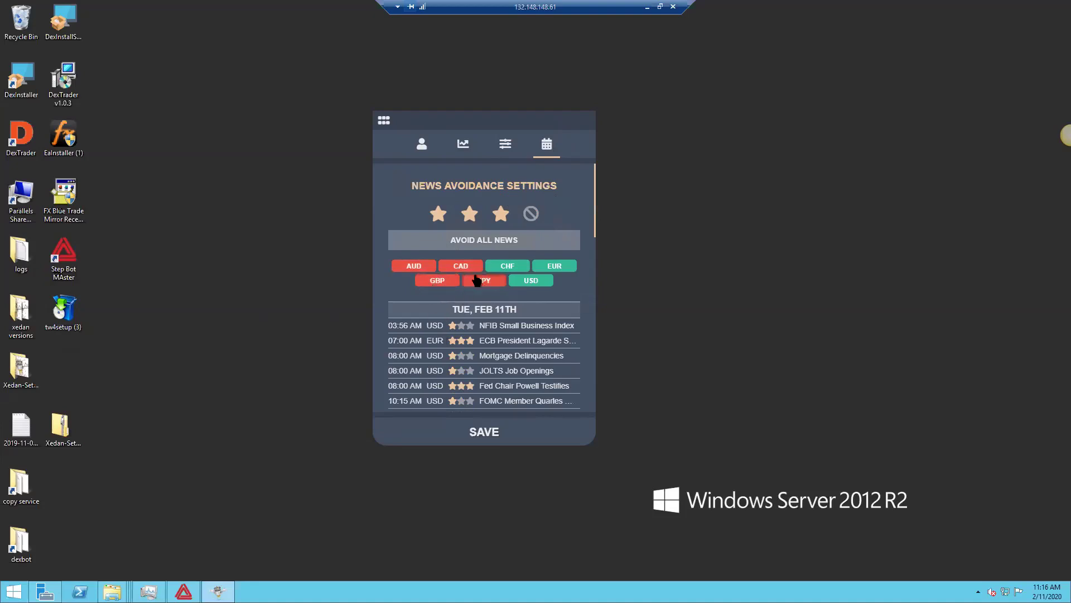
{"action": "left_click", "coordinate": [429, 282]}
{"action": "left_click", "coordinate": [417, 267]}
{"action": "left_click", "coordinate": [460, 267]}
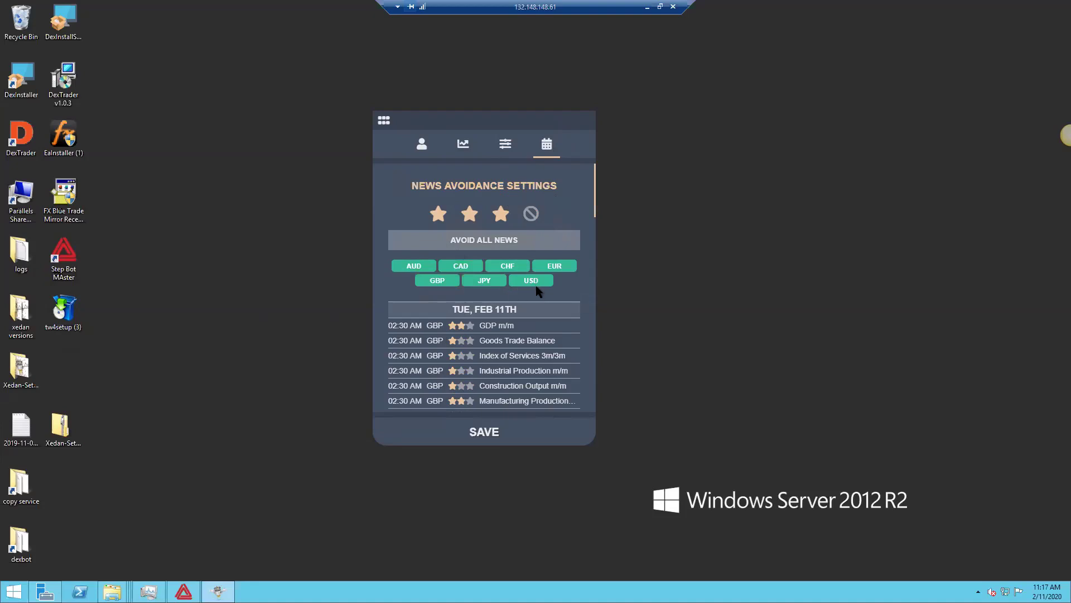
Step: Disable news avoidance and save the settings
{"action": "left_click", "coordinate": [530, 213]}
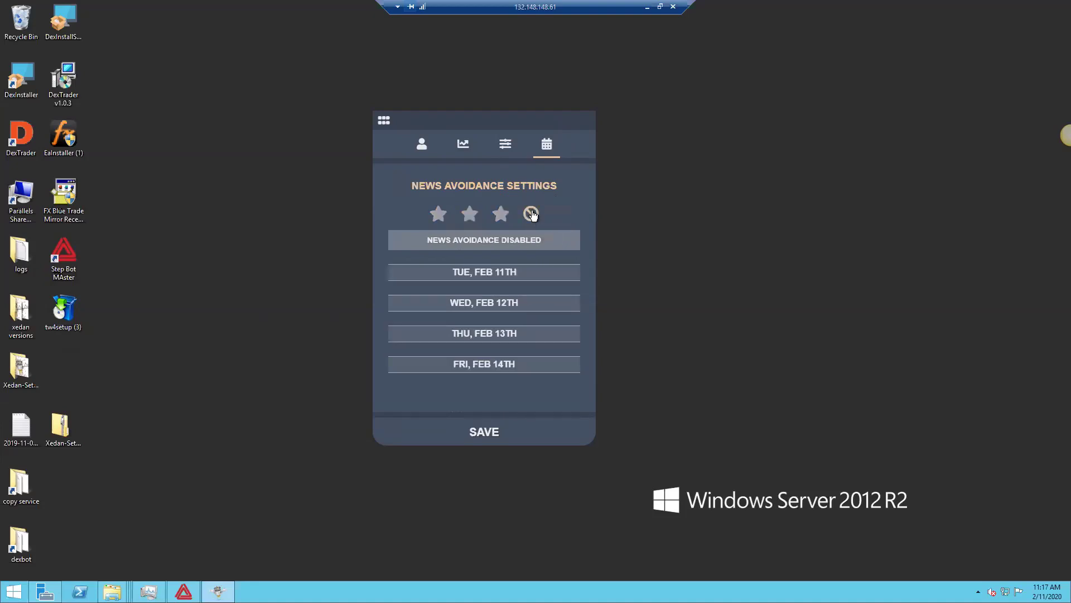
{"action": "left_click", "coordinate": [493, 432]}
Step: Start the demo trading session, reload the embedded trading platform and reposition the window
{"action": "left_click", "coordinate": [472, 318]}
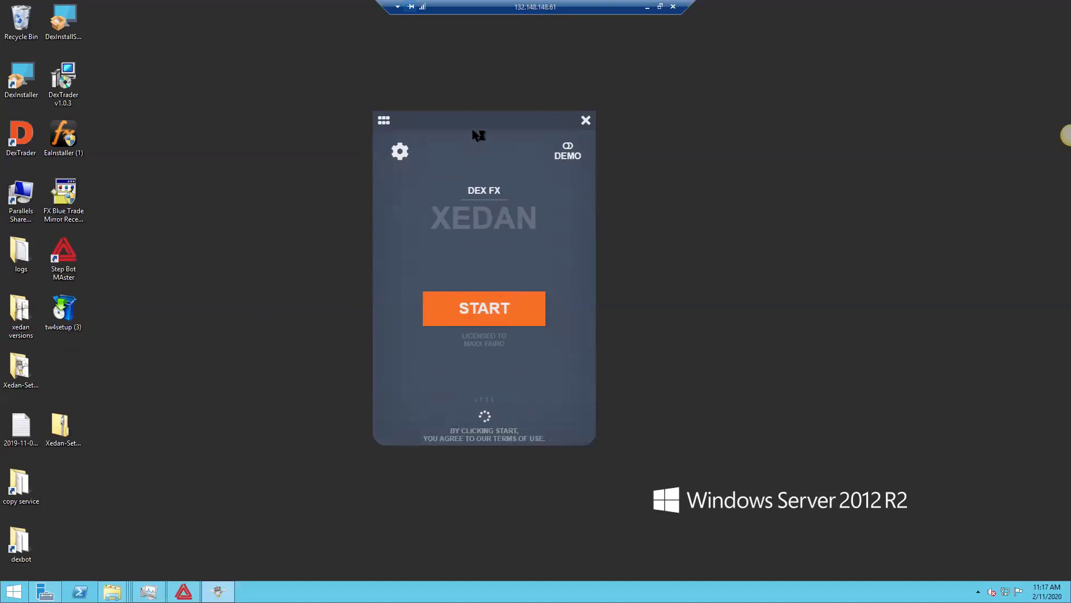
{"action": "left_click_drag", "start_coordinate": [449, 122], "coordinate": [427, 119]}
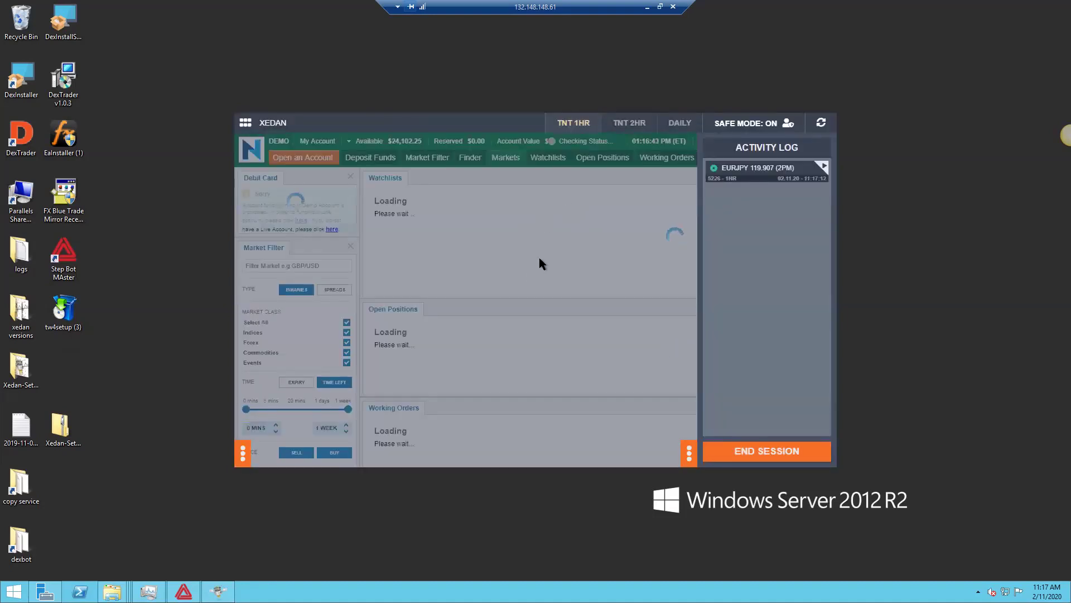
{"action": "left_click", "coordinate": [821, 126]}
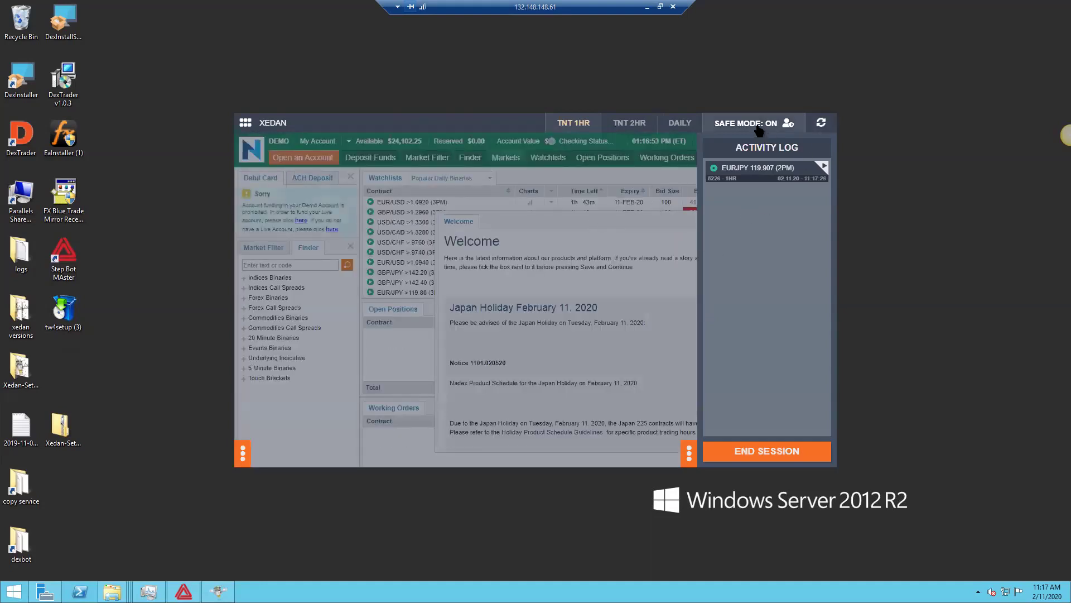
{"action": "left_click_drag", "start_coordinate": [471, 117], "coordinate": [465, 103]}
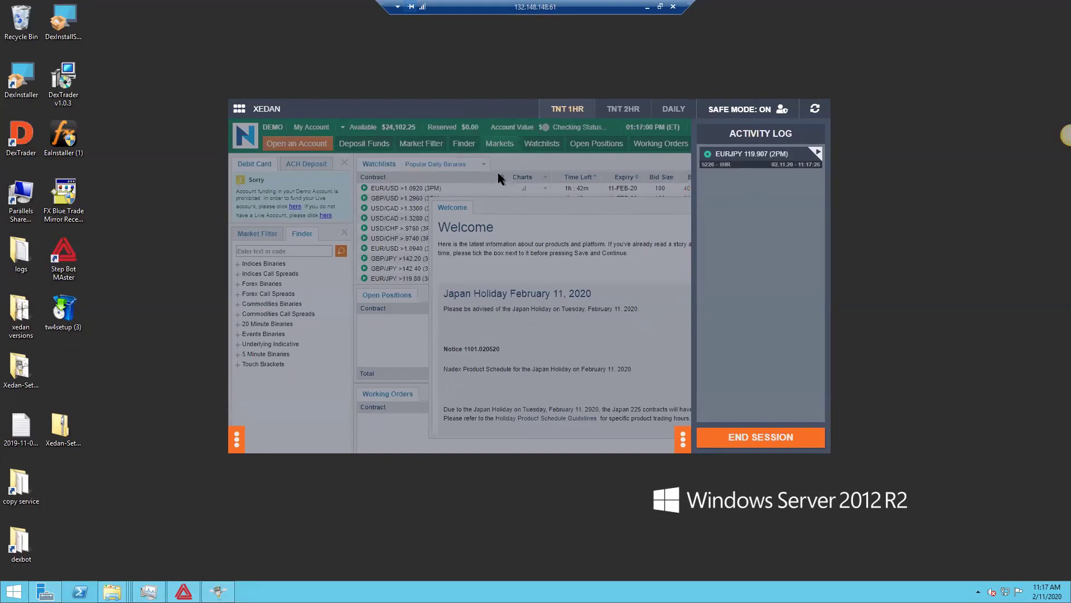
Step: Turn safe mode off to close the platform's Welcome notice, and turn safe mode back on
{"action": "left_click", "coordinate": [745, 111]}
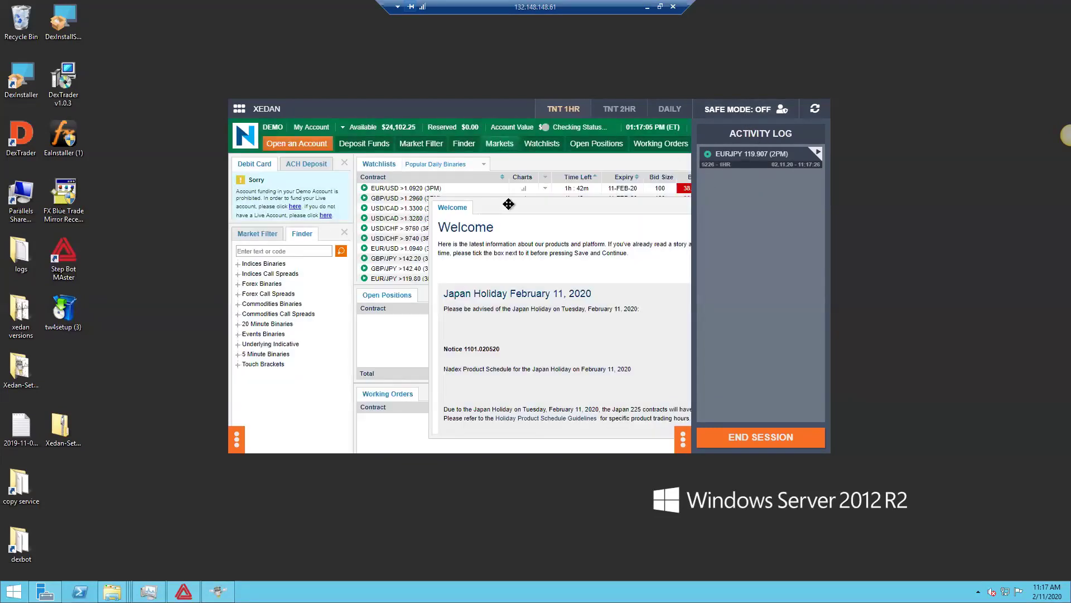
{"action": "left_click", "coordinate": [675, 200]}
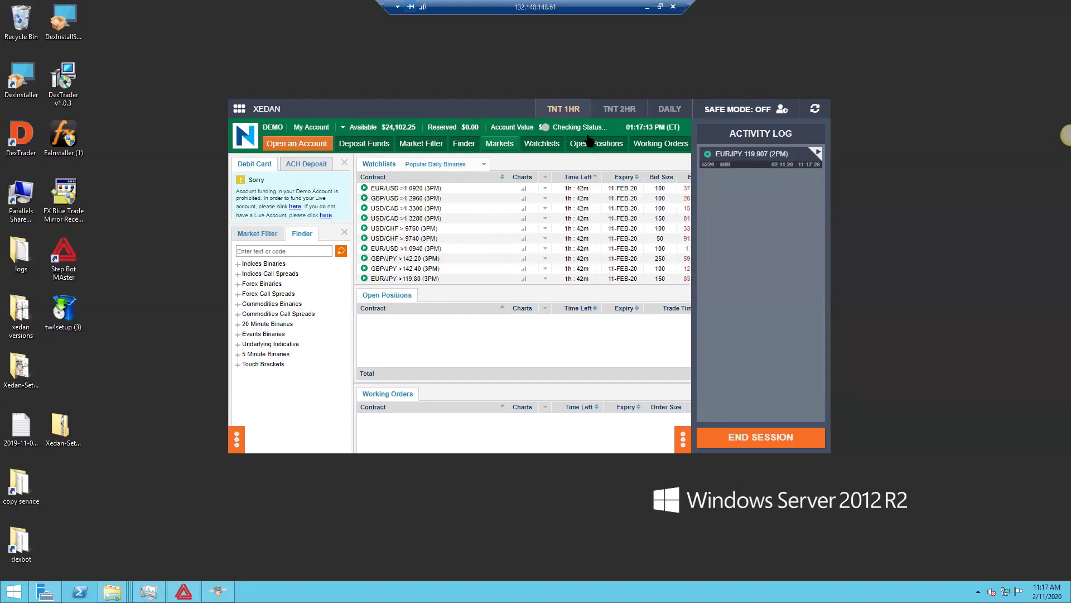
{"action": "left_click", "coordinate": [738, 110]}
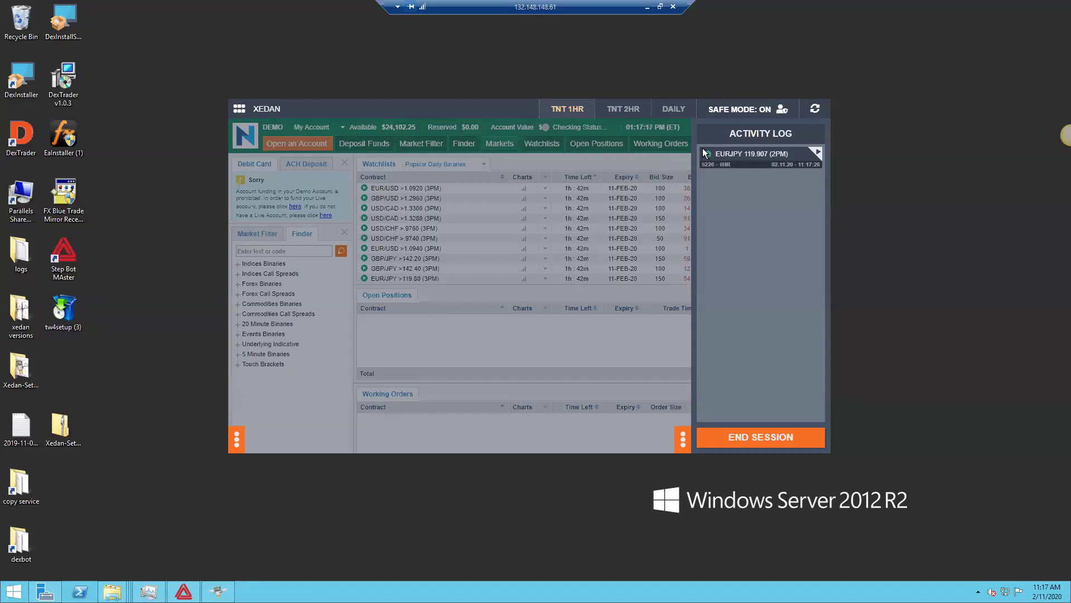
{"action": "left_click_drag", "start_coordinate": [509, 106], "coordinate": [478, 95]}
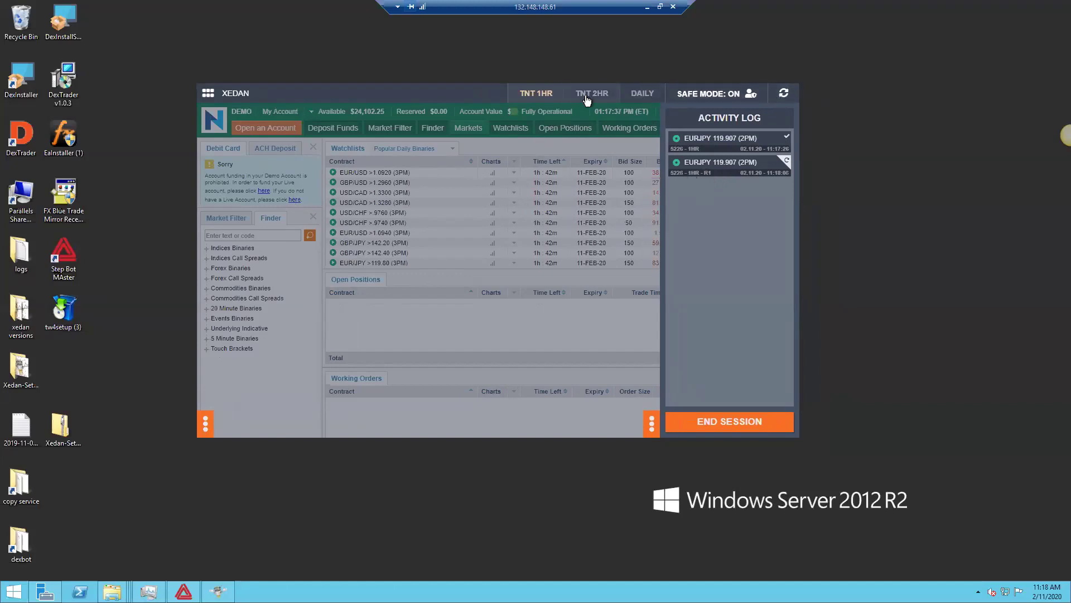
Step: Open the in-session strategy settings, keep TNT 2H selected and expand the hourly settings of AUDJPY
{"action": "left_click", "coordinate": [204, 424]}
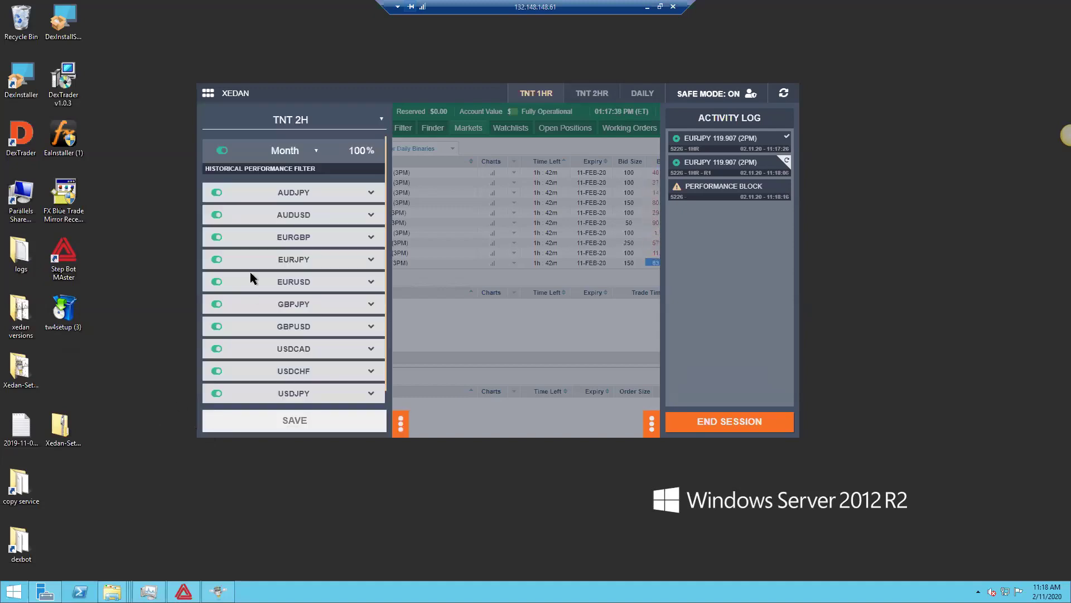
{"action": "left_click", "coordinate": [357, 122]}
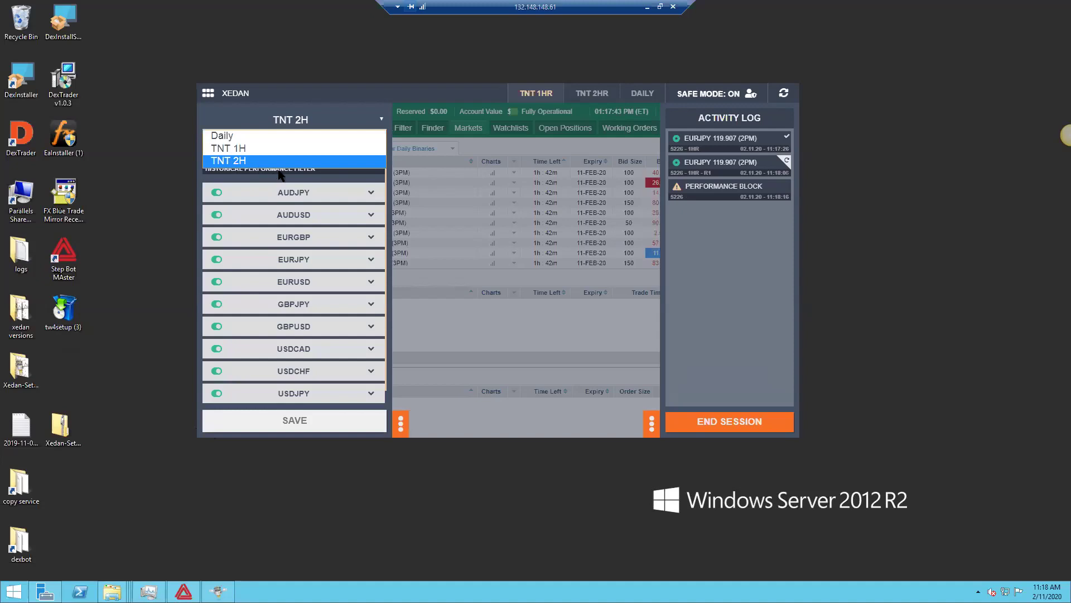
{"action": "left_click", "coordinate": [247, 121]}
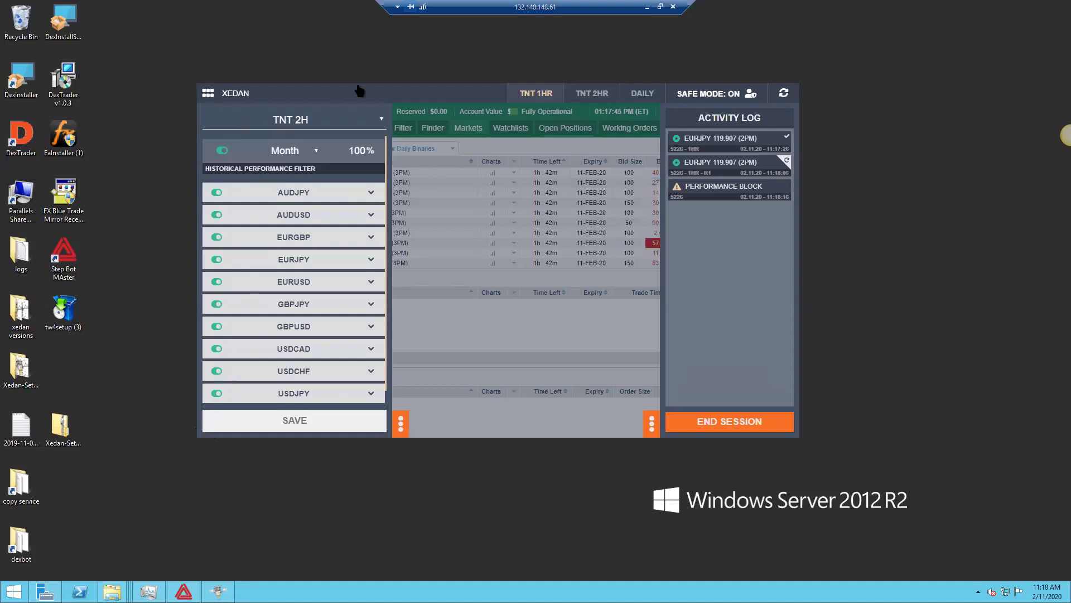
{"action": "left_click", "coordinate": [346, 193]}
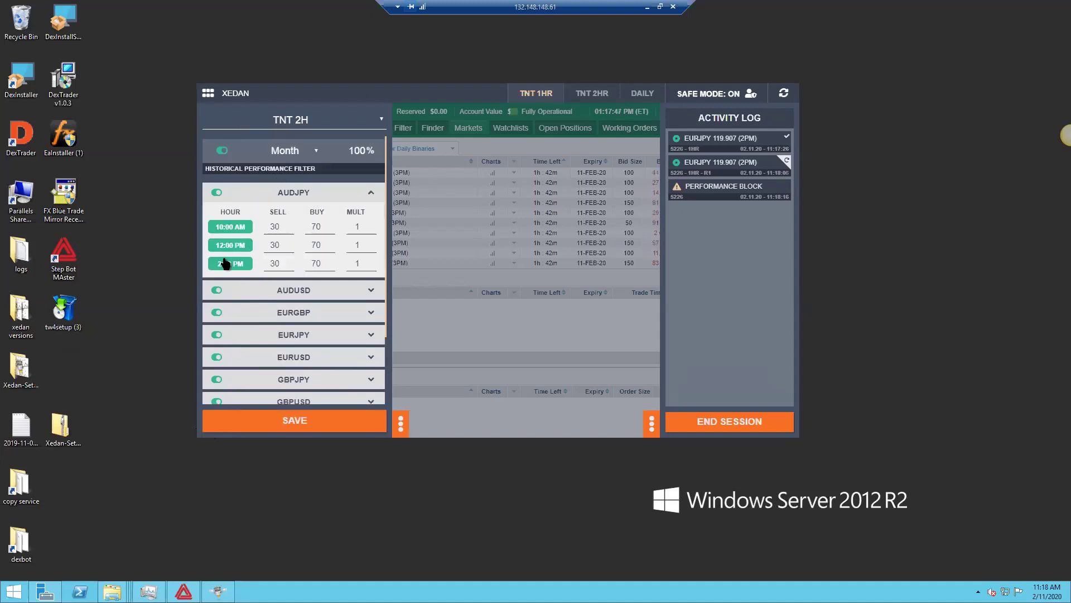
Step: Turn AUDJPY's 10:00 AM trading hour off and back on
{"action": "left_click", "coordinate": [232, 228]}
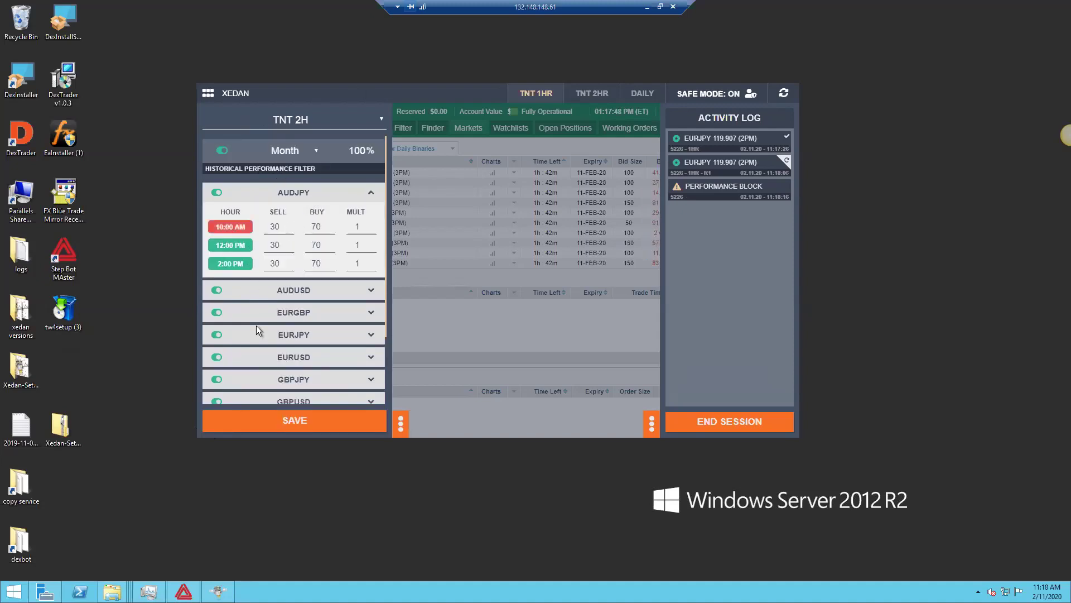
{"action": "left_click", "coordinate": [239, 232]}
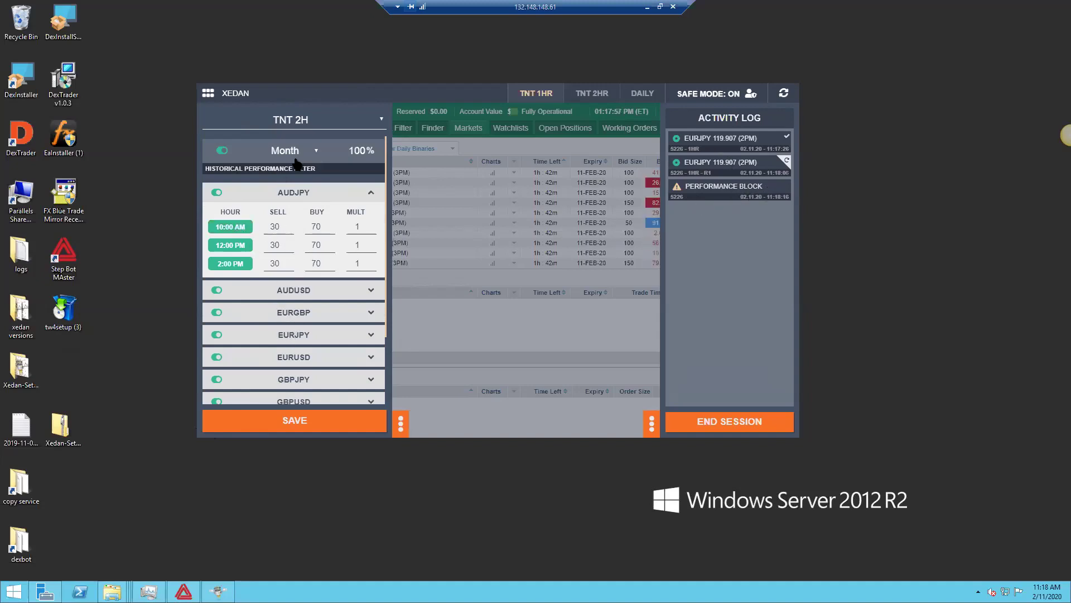
Step: Disable the historical performance filter for TNT 2H, save the strategy settings and close them
{"action": "left_click", "coordinate": [222, 151]}
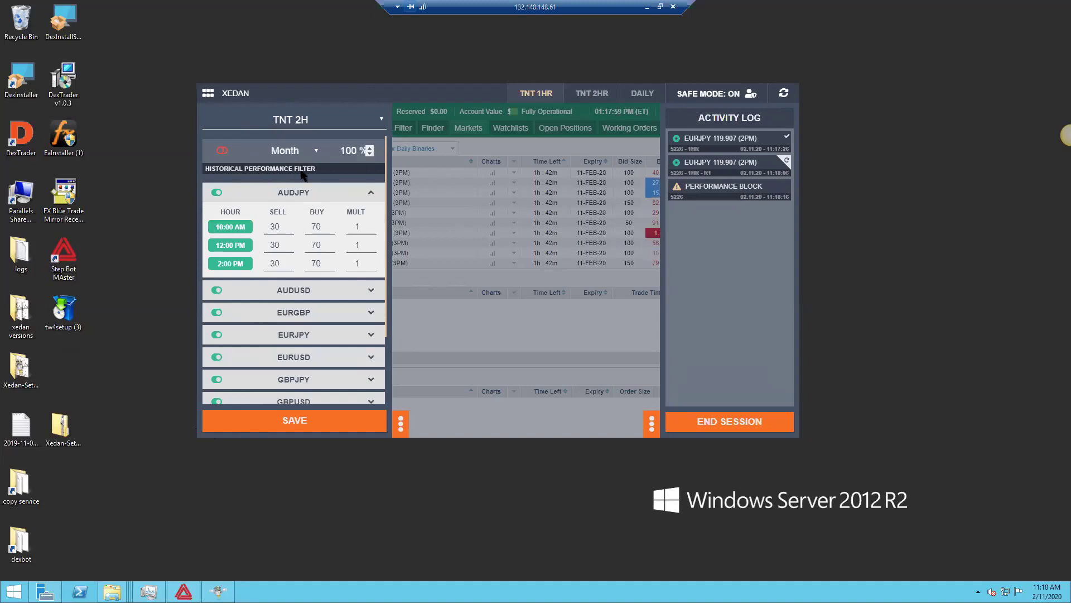
{"action": "left_click", "coordinate": [380, 121]}
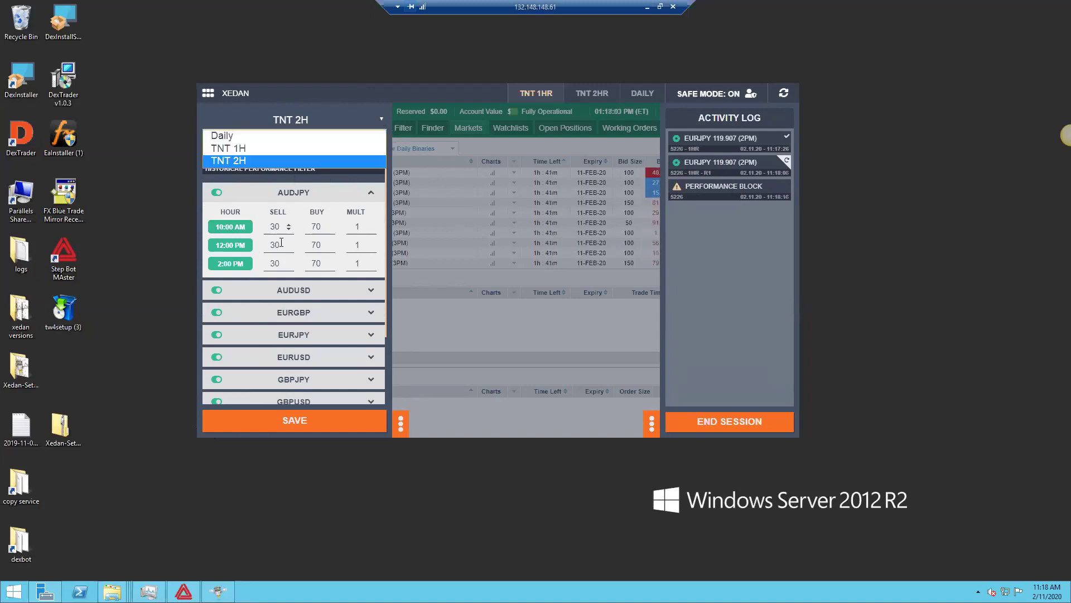
{"action": "left_click", "coordinate": [335, 96]}
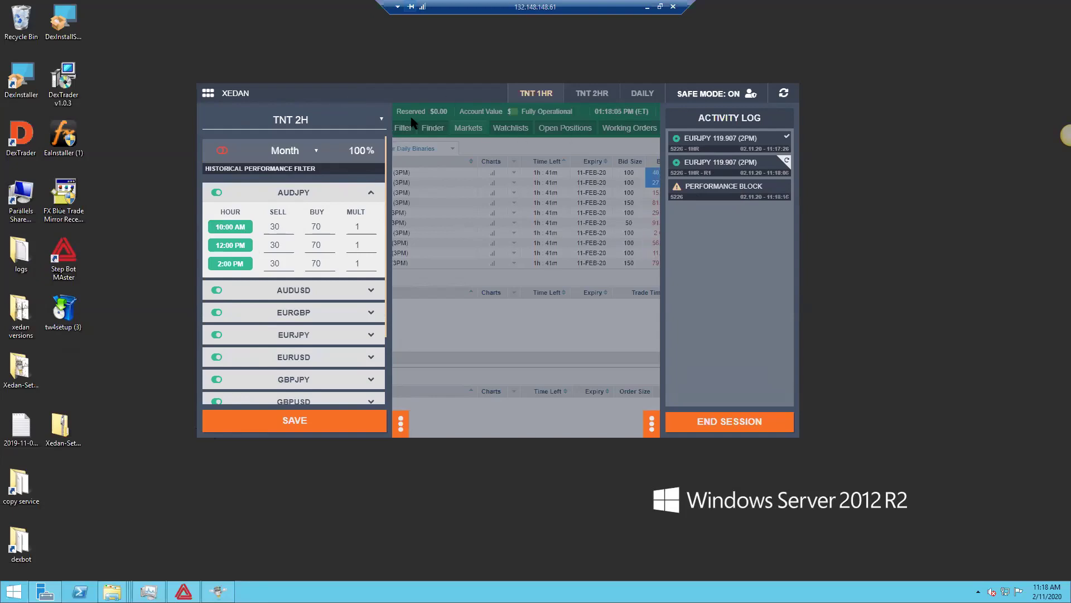
{"action": "left_click", "coordinate": [380, 118]}
{"action": "left_click", "coordinate": [301, 421]}
{"action": "left_click", "coordinate": [400, 425]}
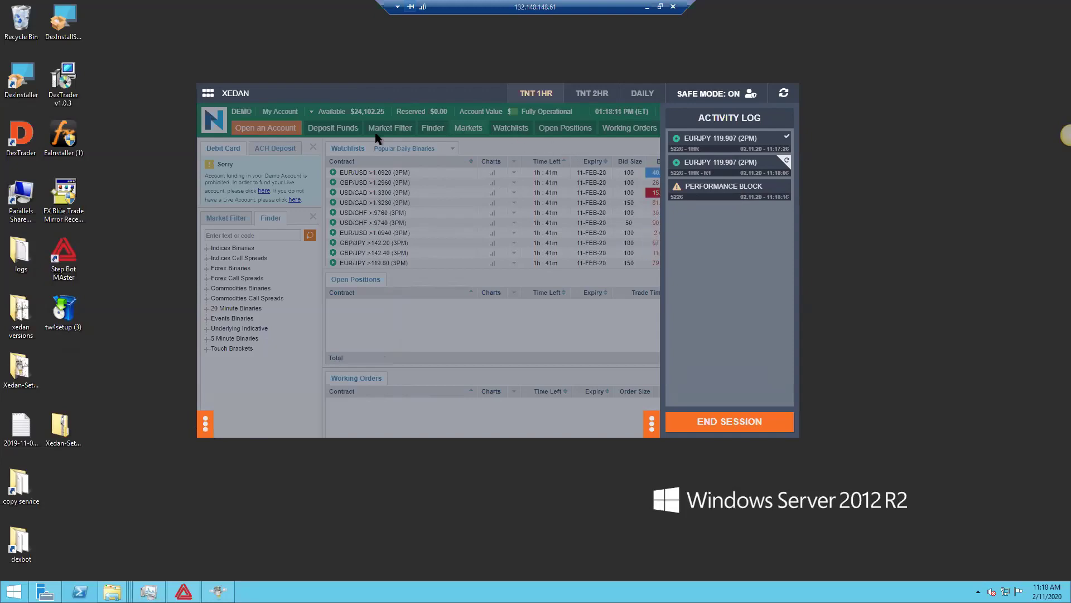
Step: Reopen the in-session strategy settings, look through the list of strategies with TNT 2H kept selected, and close the settings
{"action": "left_click", "coordinate": [205, 422]}
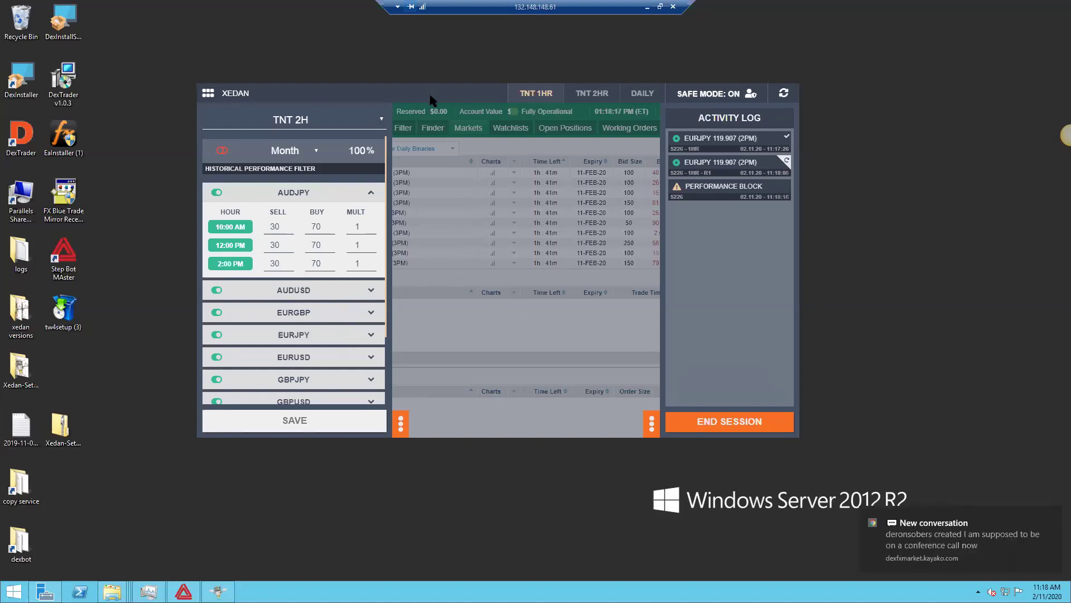
{"action": "left_click", "coordinate": [381, 120]}
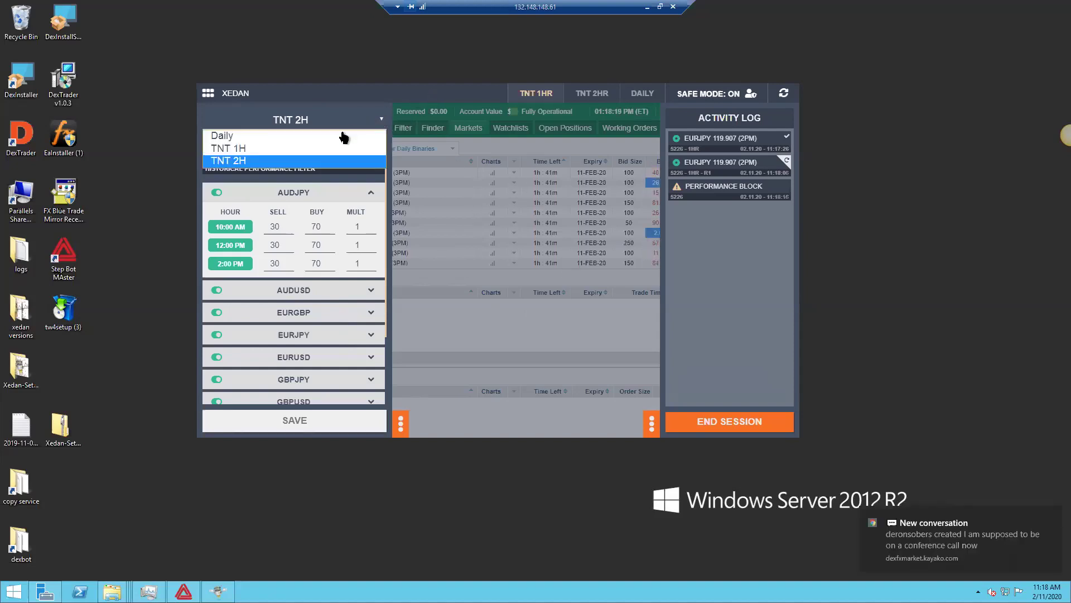
{"action": "left_click", "coordinate": [379, 86]}
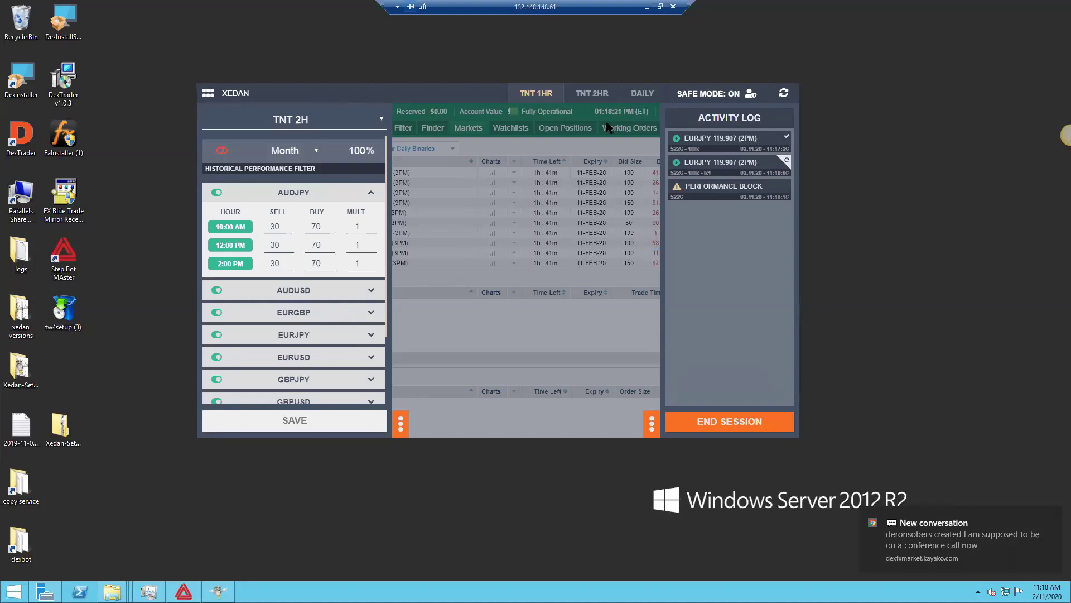
{"action": "left_click", "coordinate": [401, 423]}
Step: Enlarge and recentre the trading bot window on the desktop, and minimize the remote desktop session to return to the Google Slides presentation
{"action": "left_click_drag", "start_coordinate": [799, 433], "coordinate": [1069, 544]}
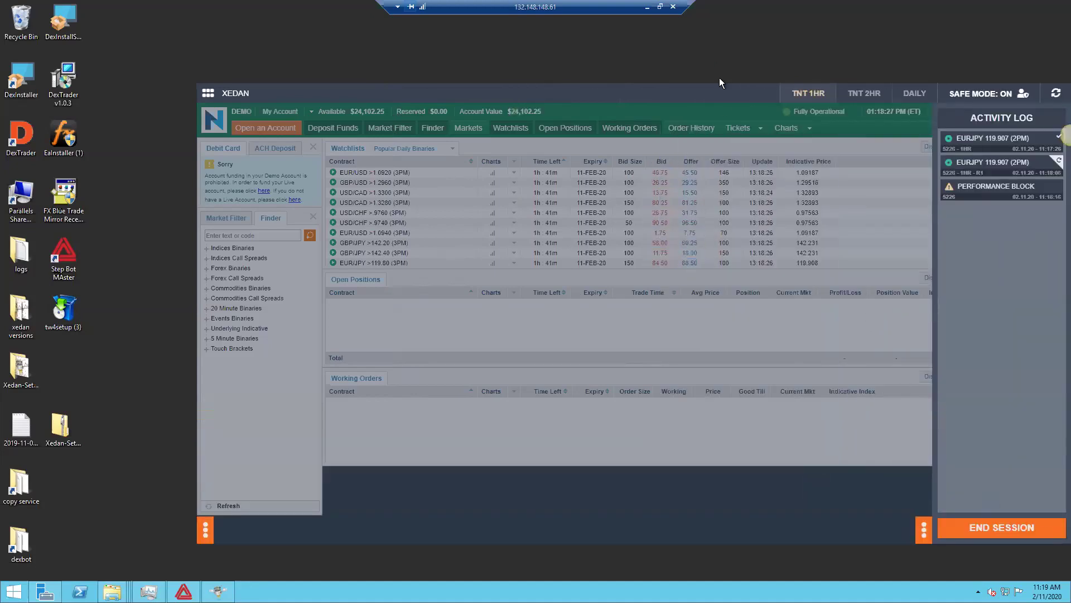
{"action": "left_click_drag", "start_coordinate": [672, 90], "coordinate": [592, 54]}
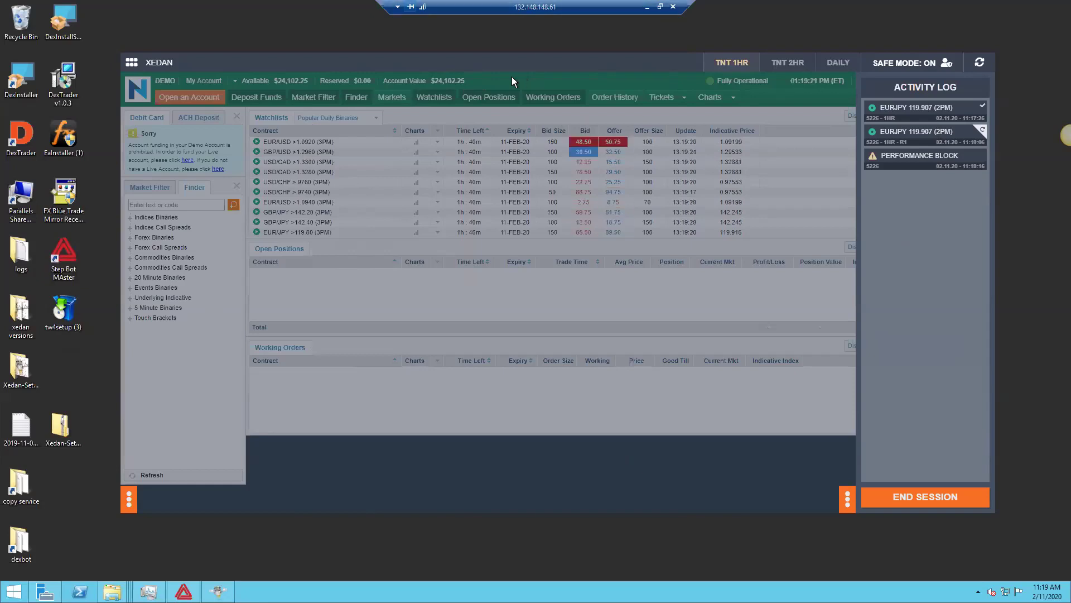
{"action": "left_click", "coordinate": [643, 7]}
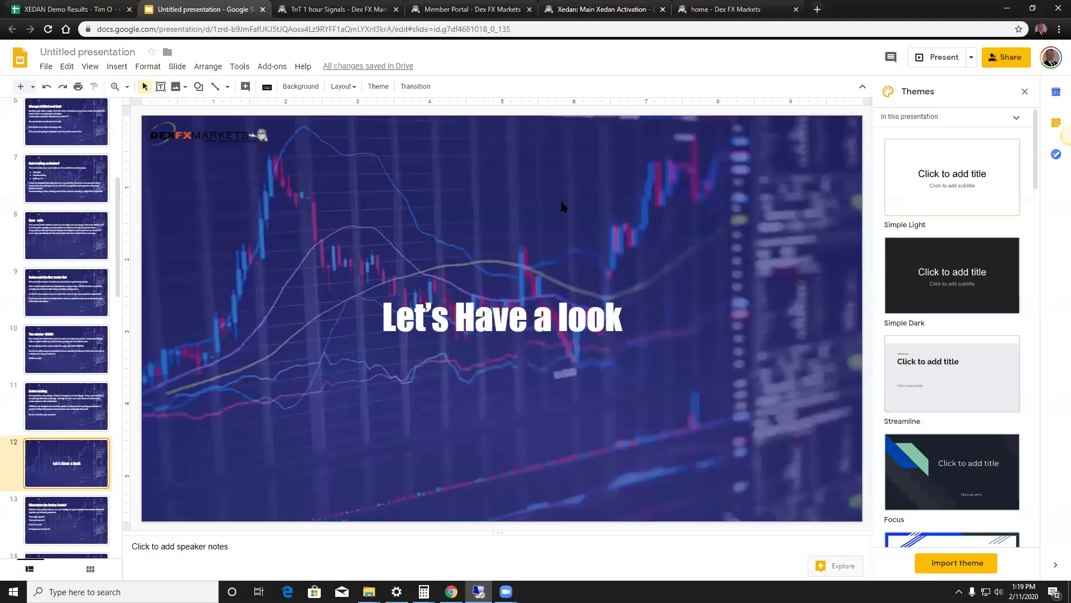